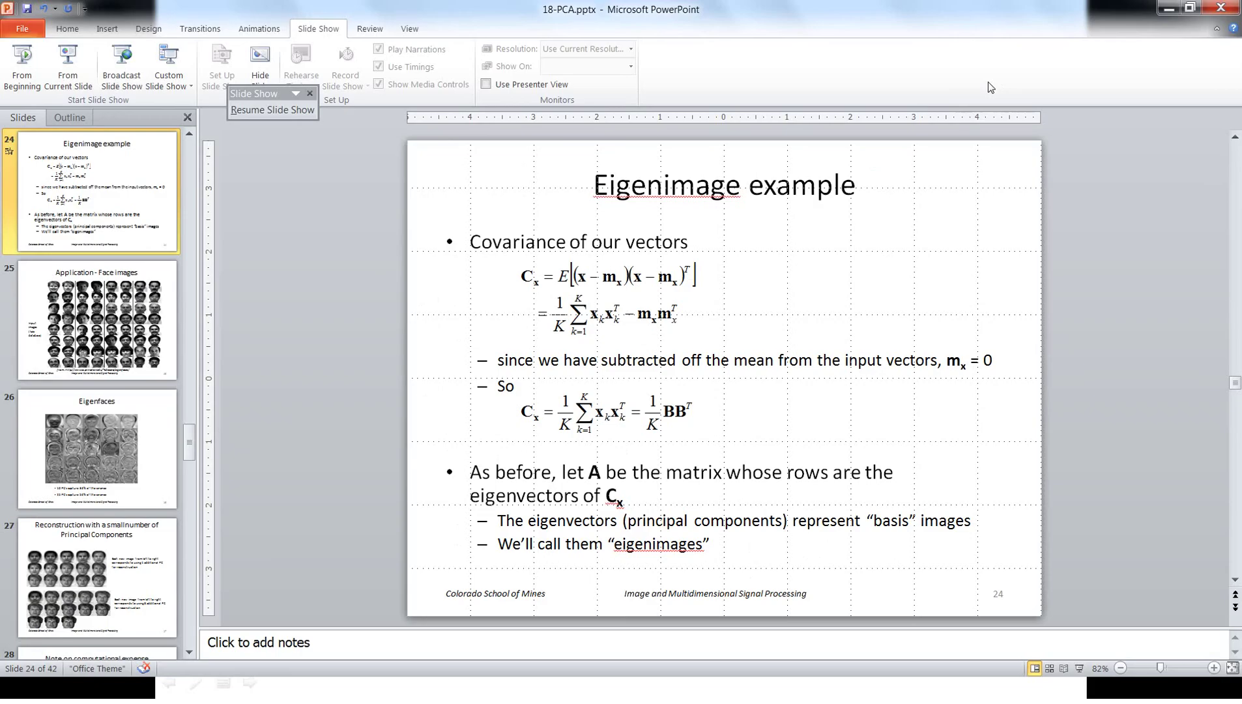
Run eigenface in MATLAB, keeping 21 principal components and showing the 9×9 training-face grid.
click(1169, 10)
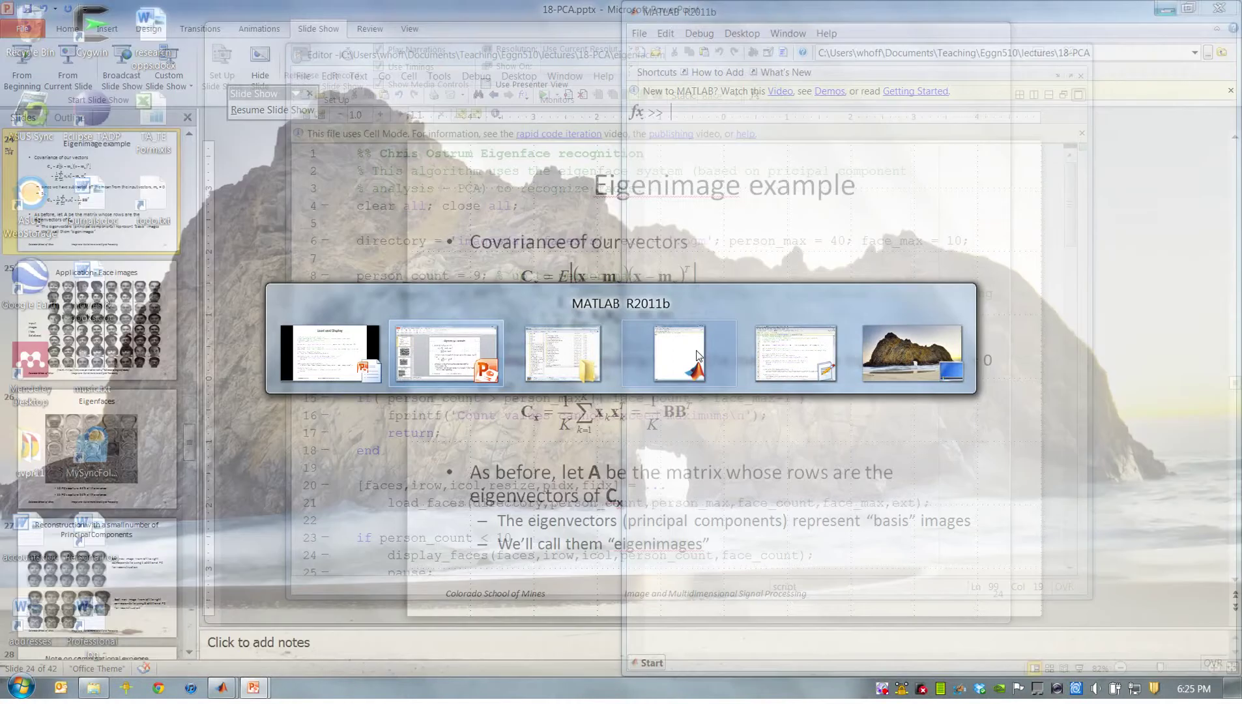
click(697, 359)
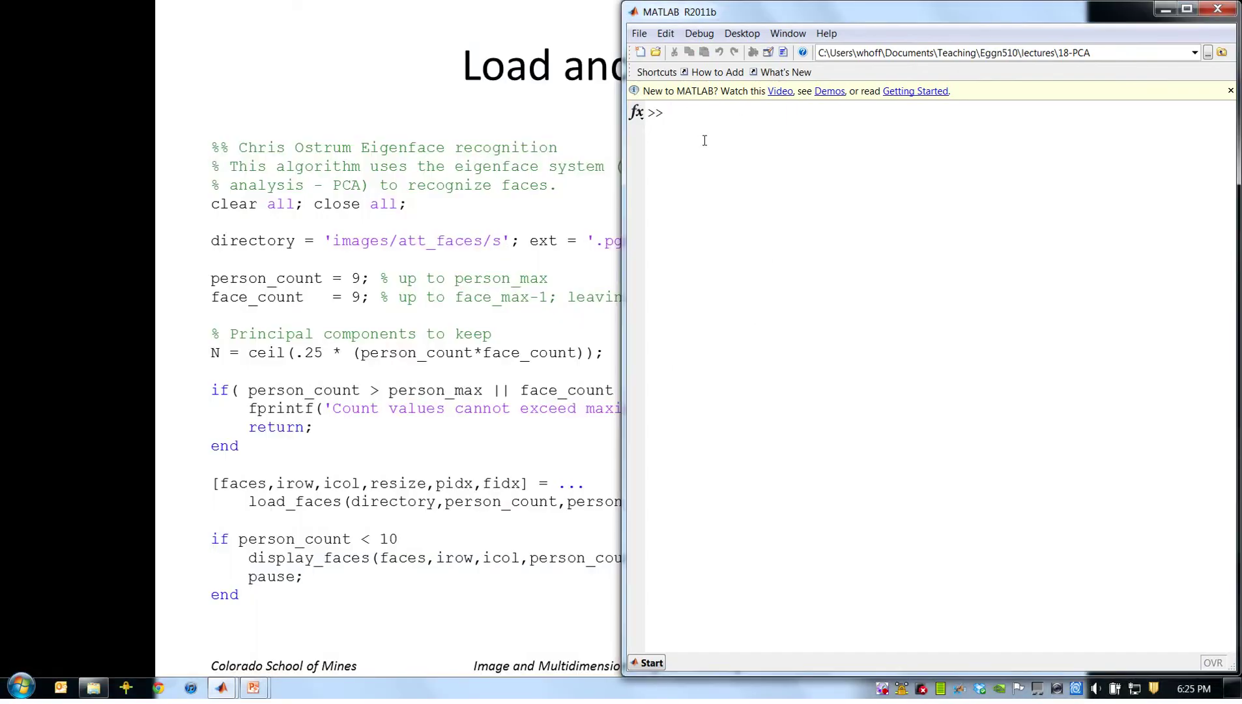
text(eigenfa)
text(ce)
key(Return)
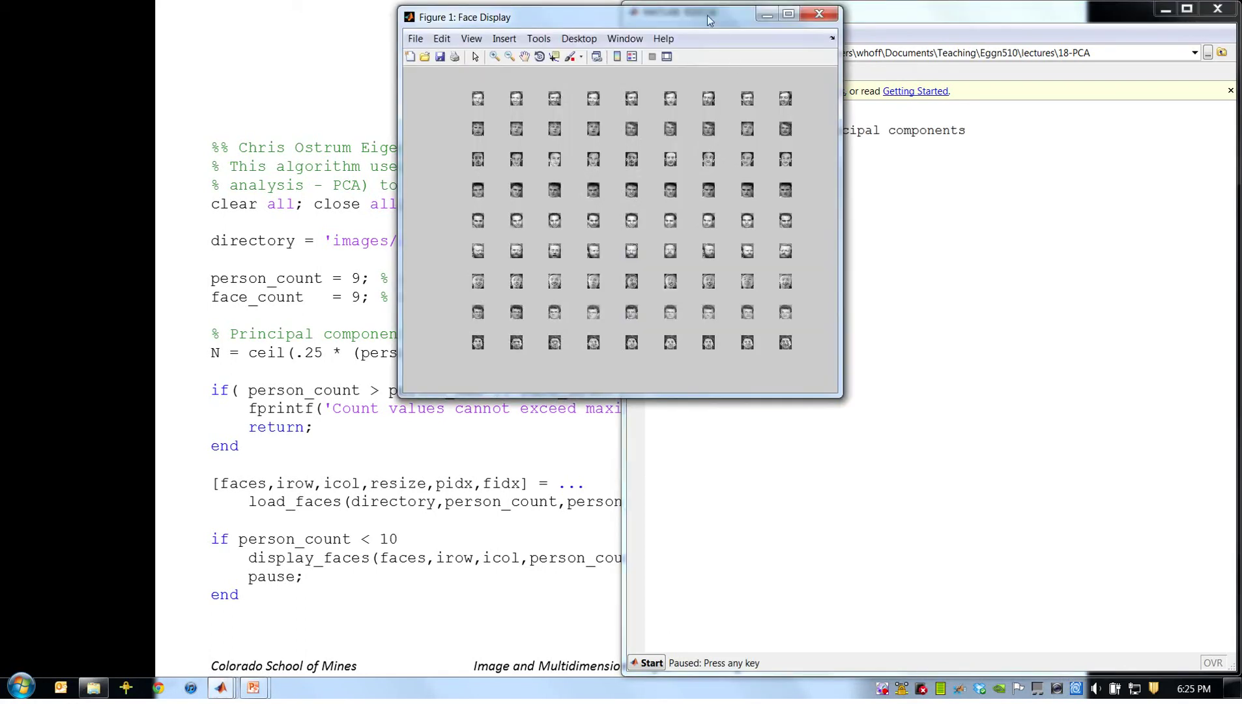
Reposition the Figure 1 face grid and drag its corner out so the faces are bigger.
drag(708, 14, 559, 33)
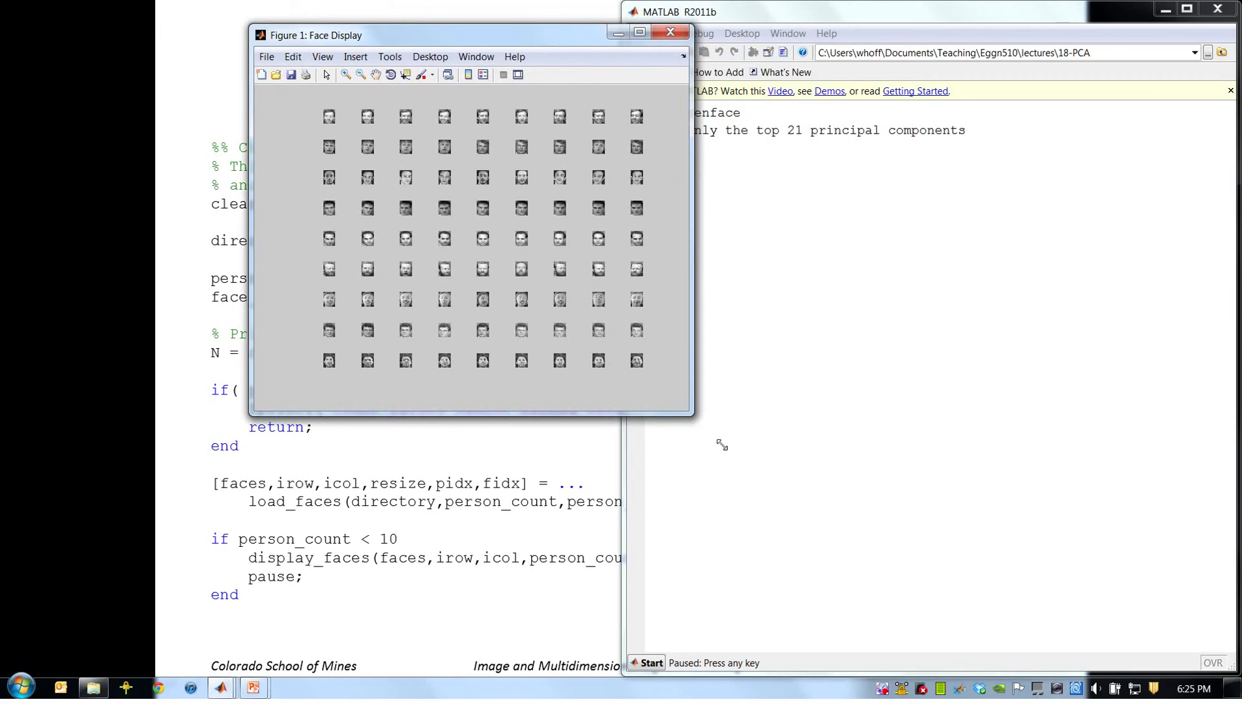
drag(691, 416, 1117, 648)
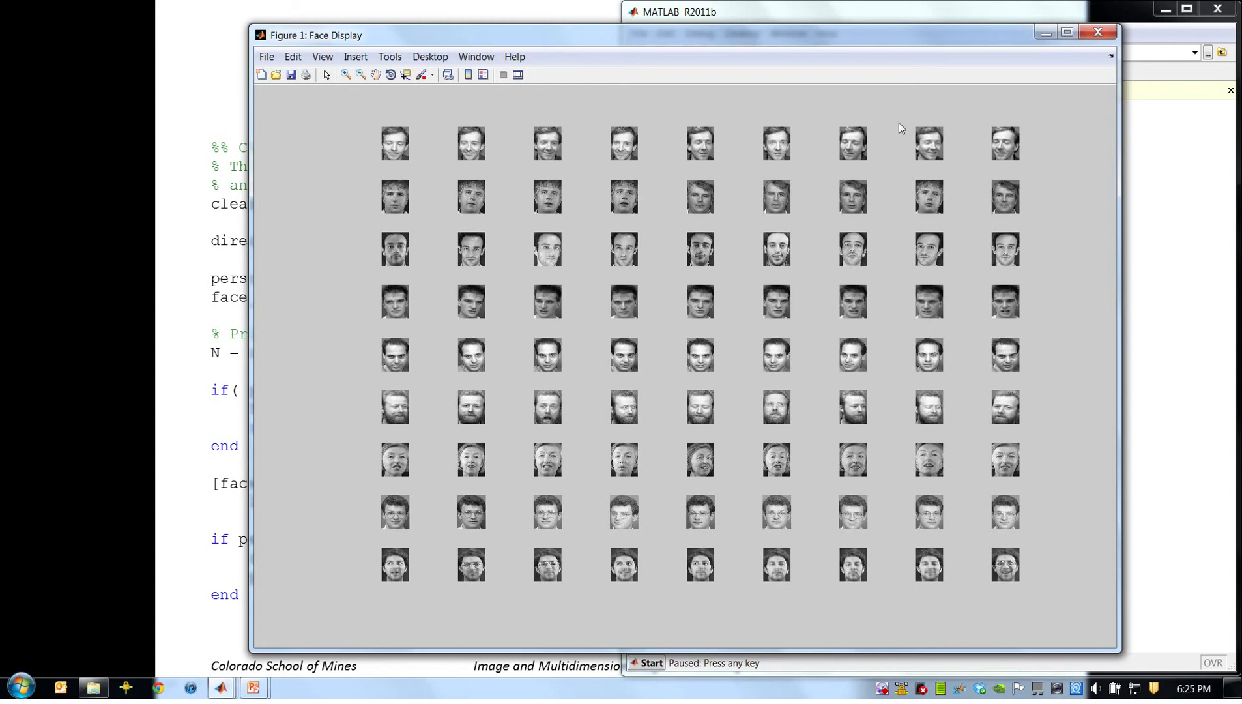
drag(966, 40, 1006, 68)
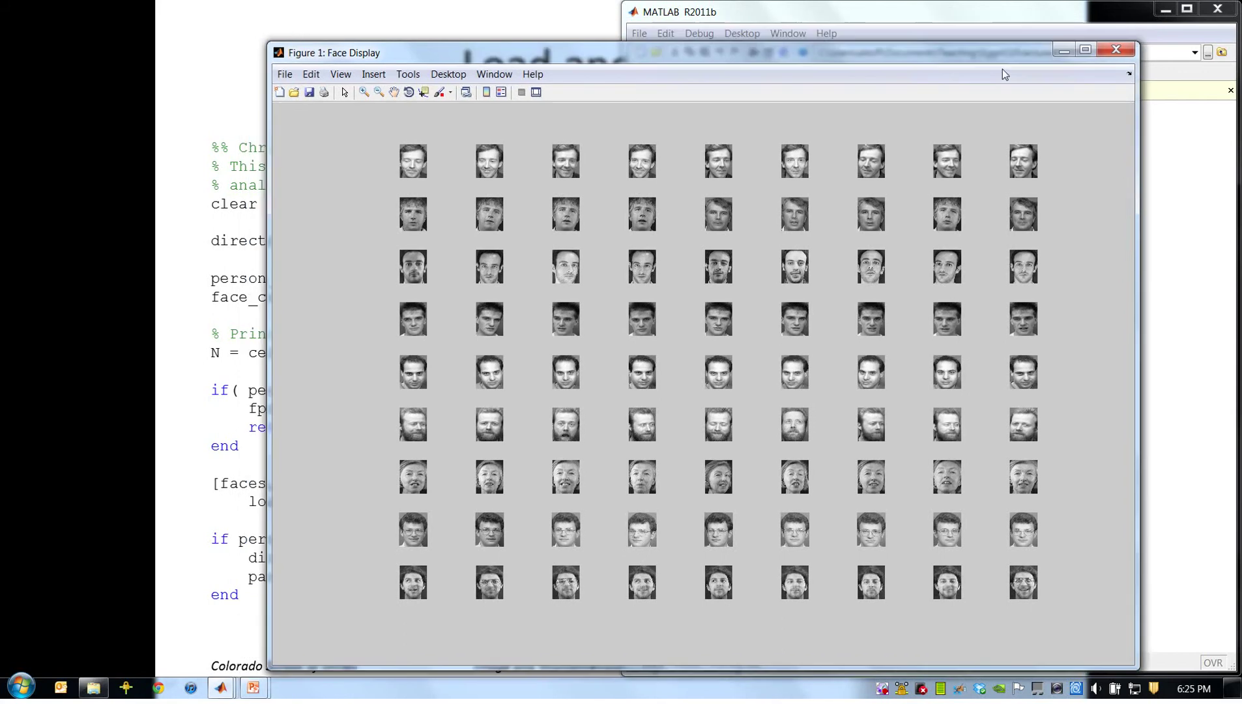
drag(727, 69, 778, 94)
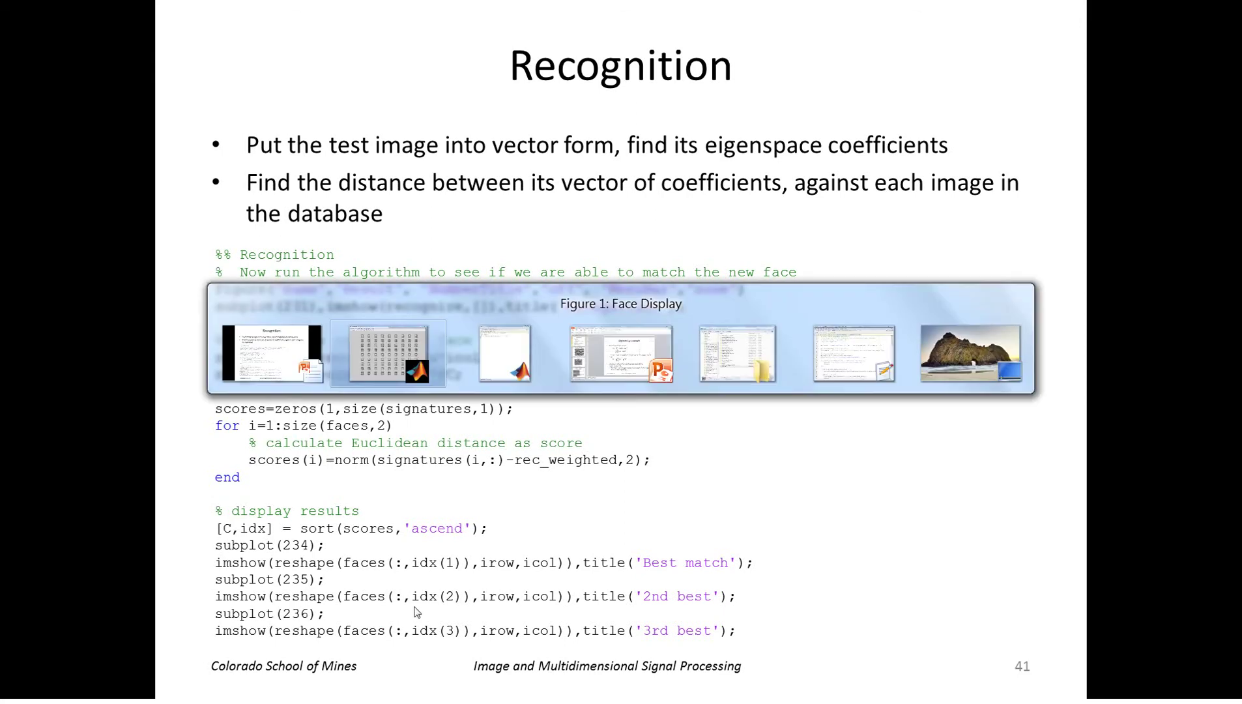
key(alt+Tab)
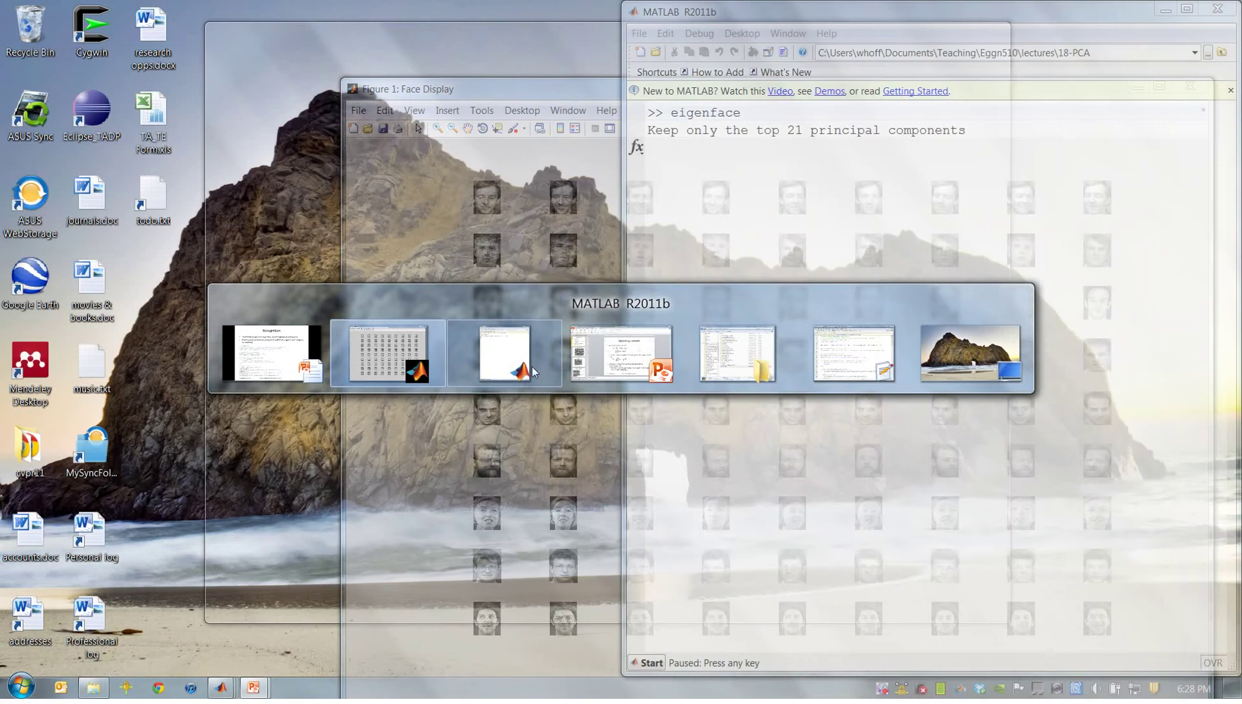
Return to MATLAB, continue the script to the test face, and move Figure 2 left.
click(525, 366)
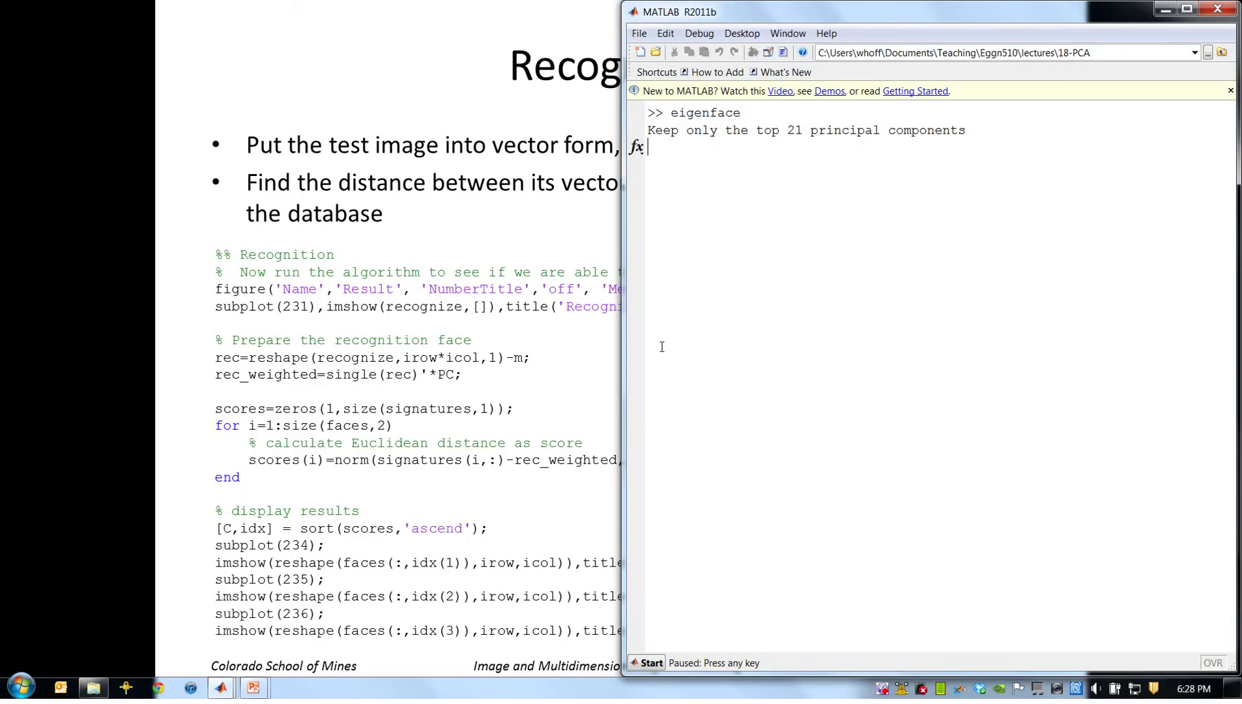
key(Return)
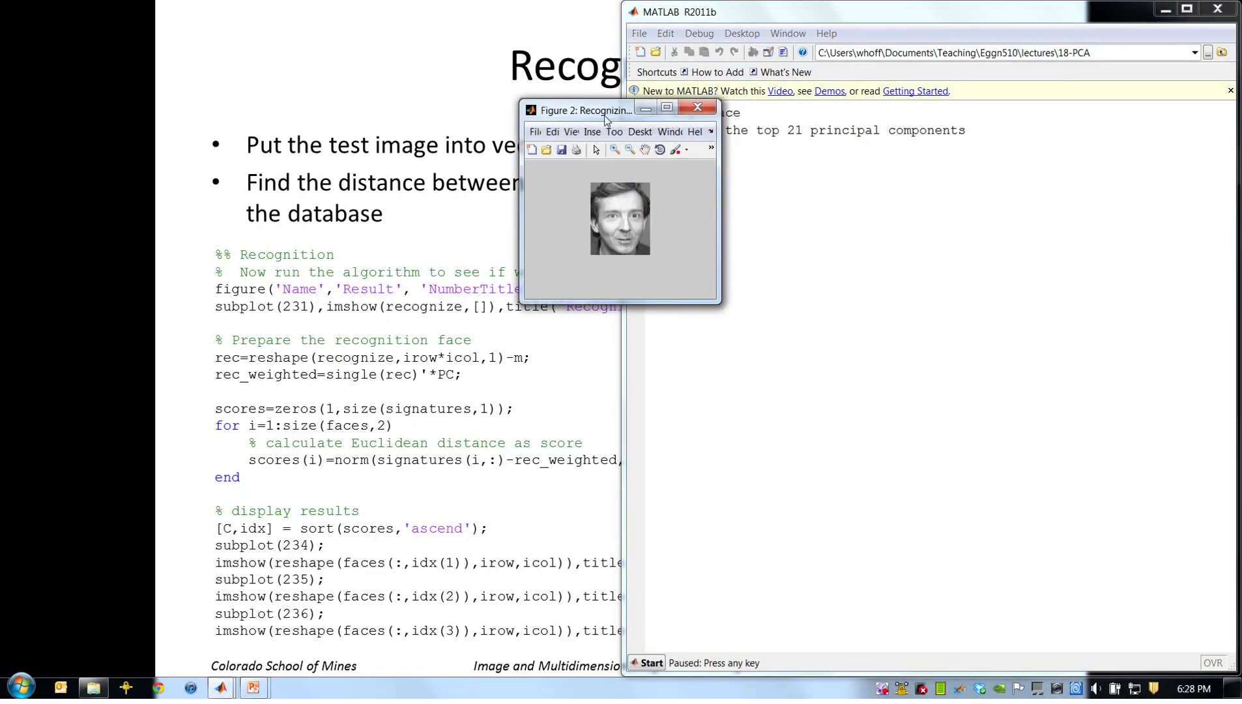
drag(607, 111, 276, 68)
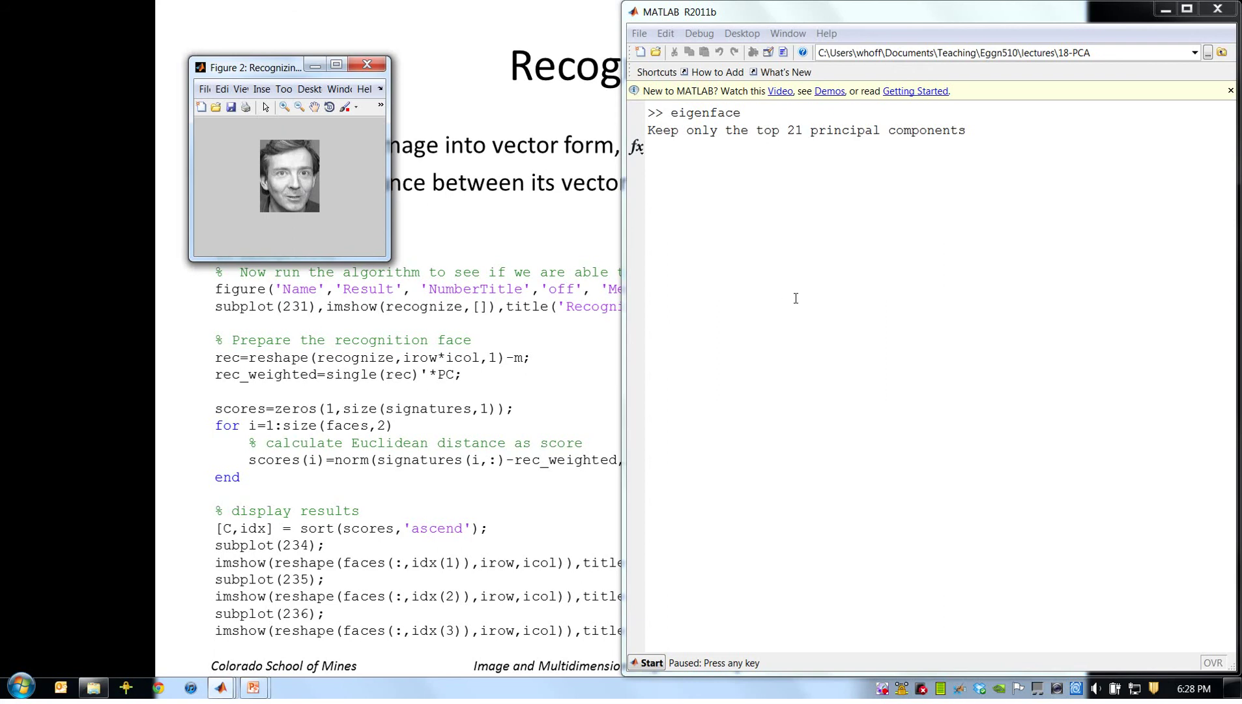
Show the mean face in the lower left, then continue the script to the eigenfaces.
key(Return)
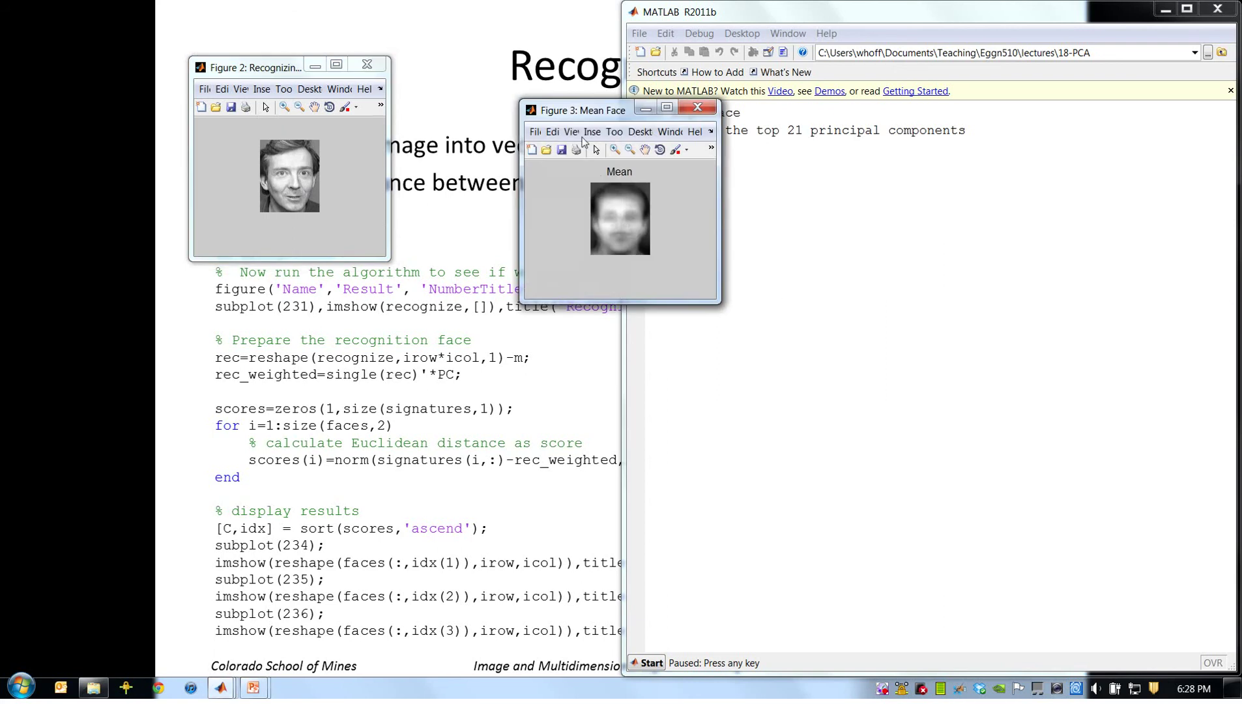
drag(585, 112, 264, 330)
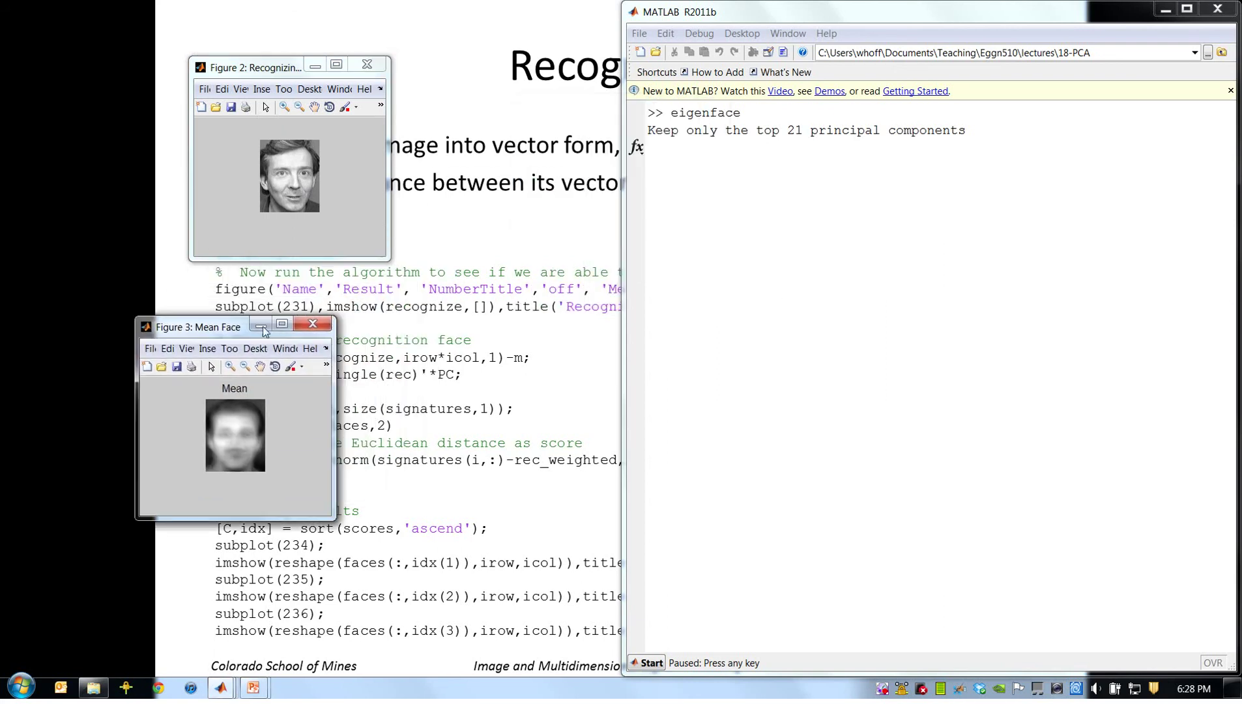
click(222, 688)
click(427, 597)
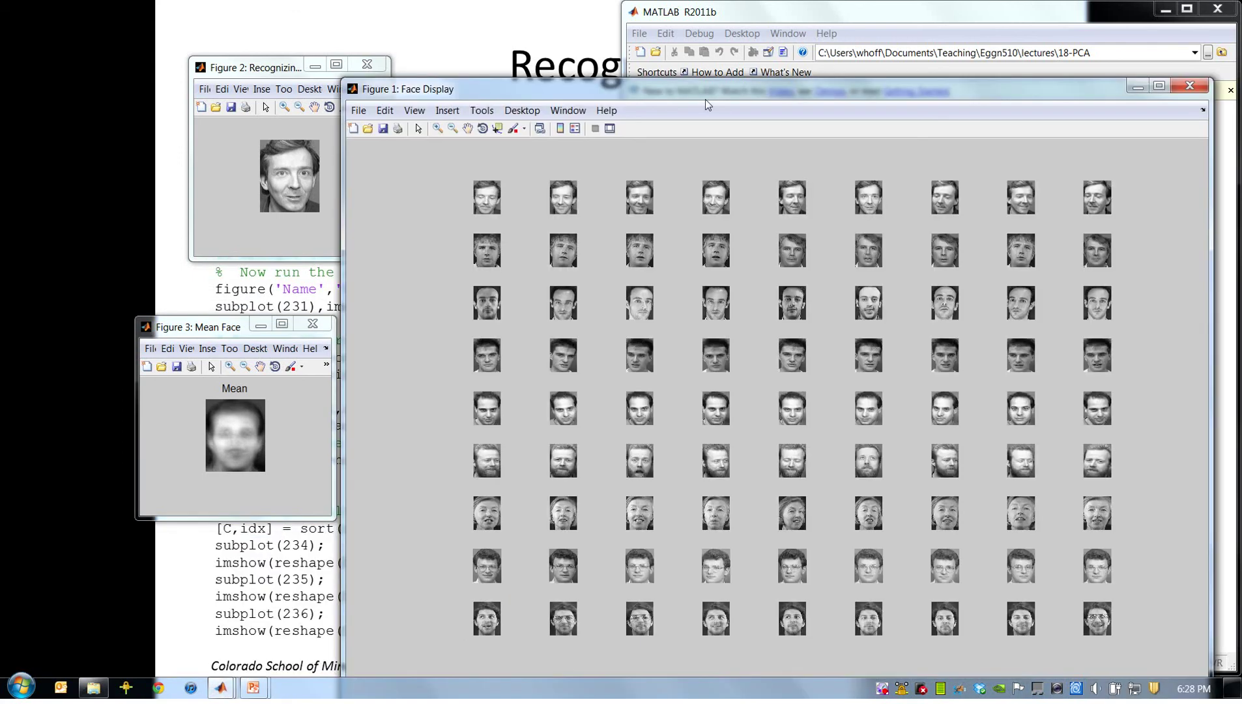
click(815, 12)
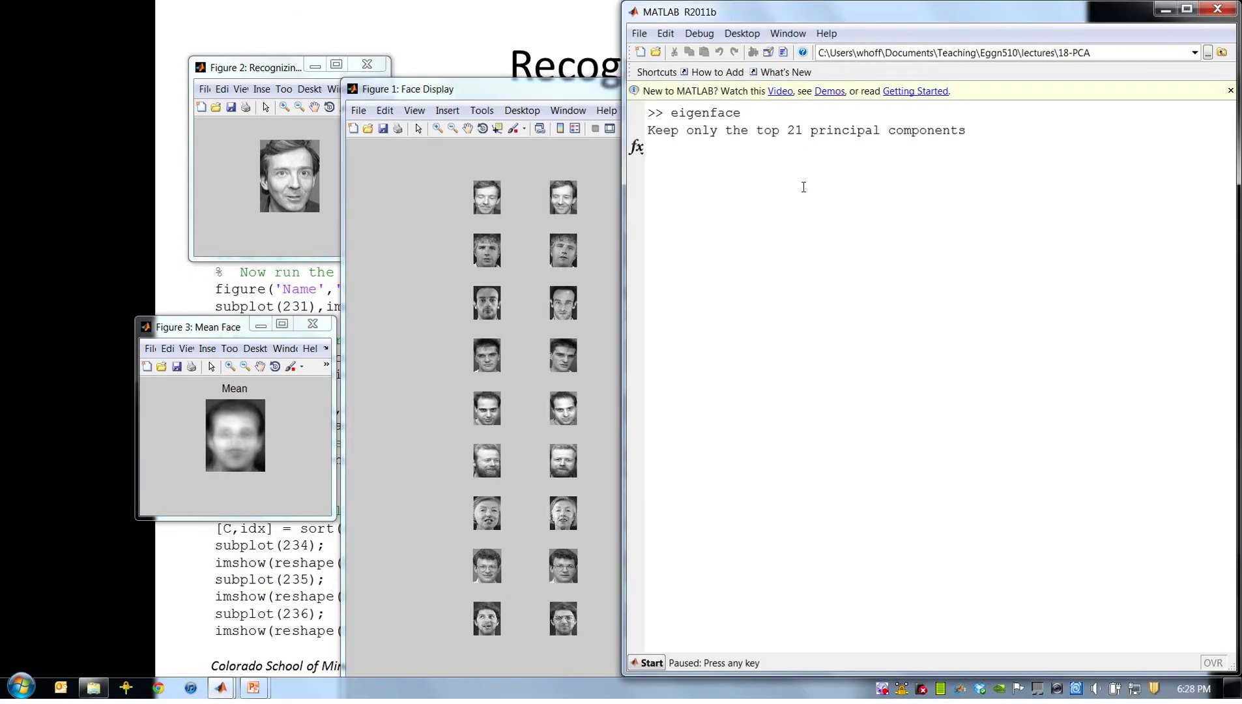
key(Return)
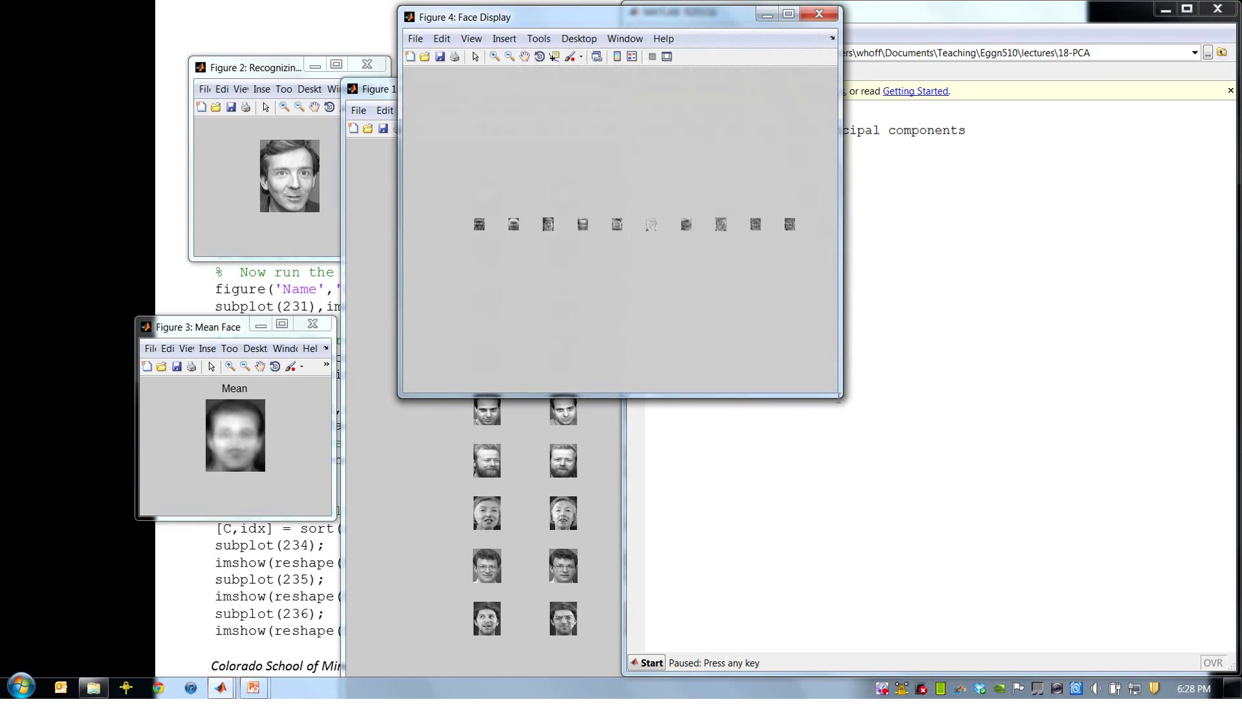
Enlarge the Figure 4 eigenface window and move it down so all ten eigenfaces show.
drag(840, 395, 1232, 630)
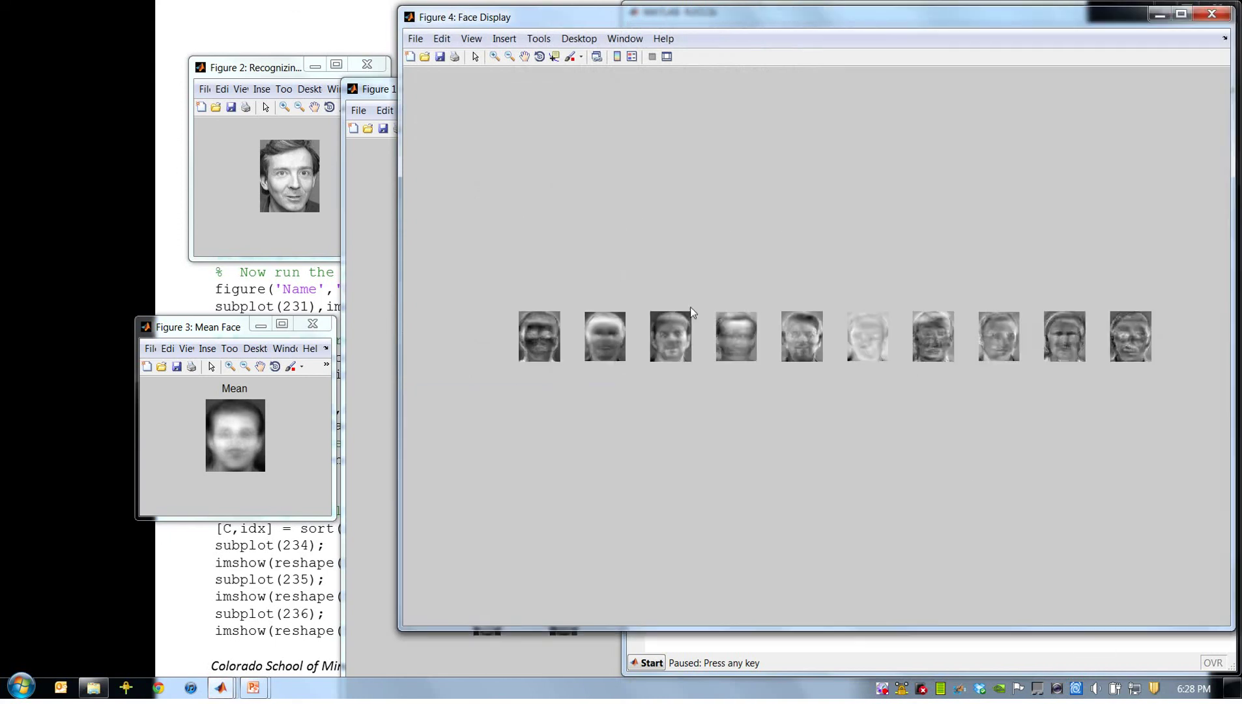
drag(992, 16, 976, 71)
click(935, 19)
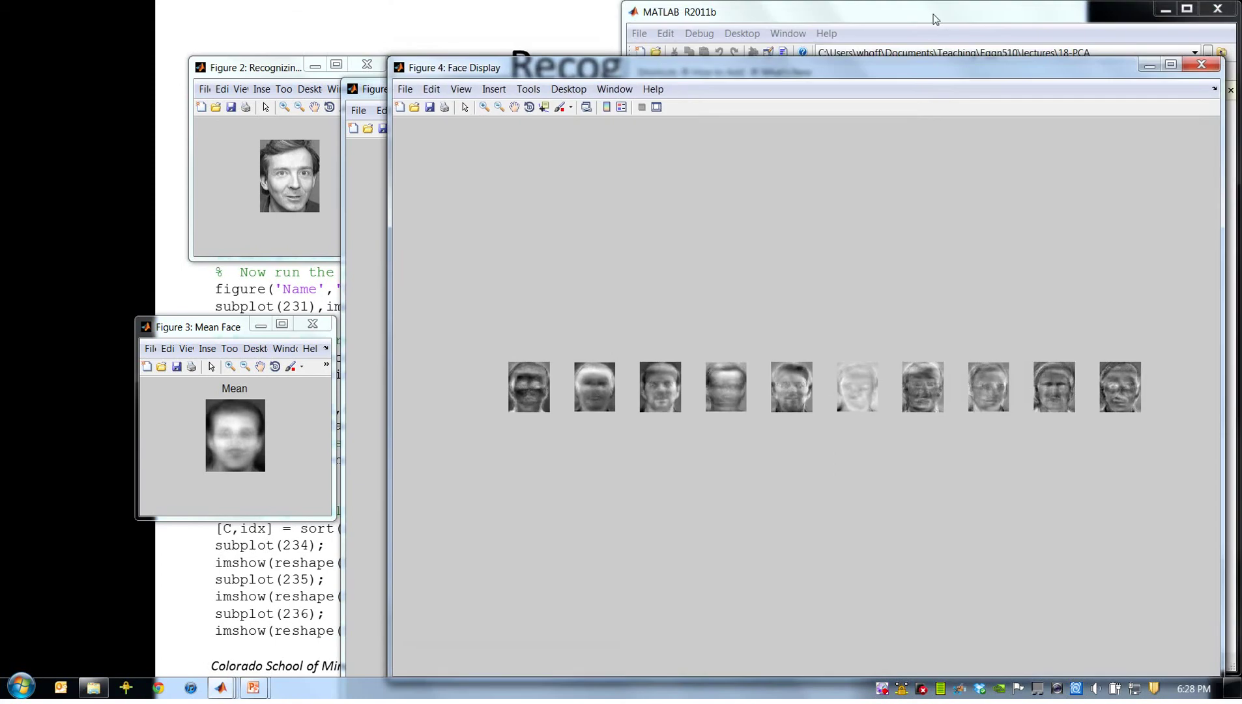
Resume the script for the Result figure and move it clear of the printed coefficients.
key(space)
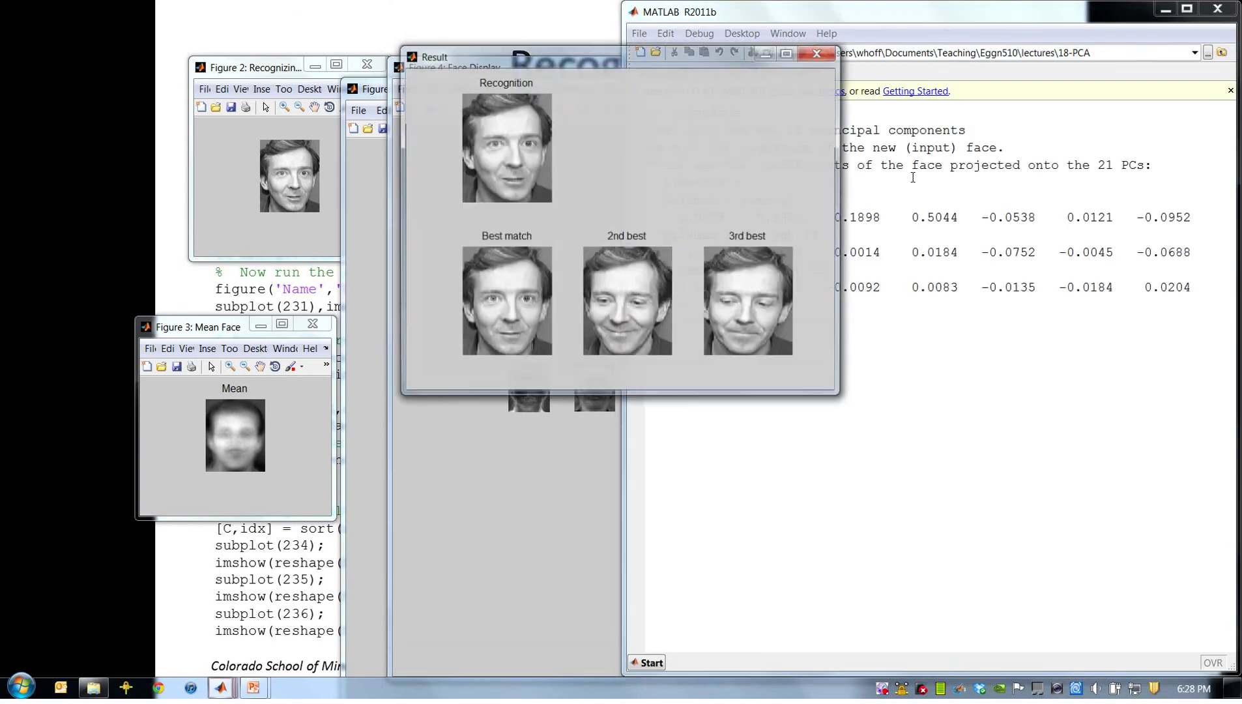
drag(765, 56, 592, 88)
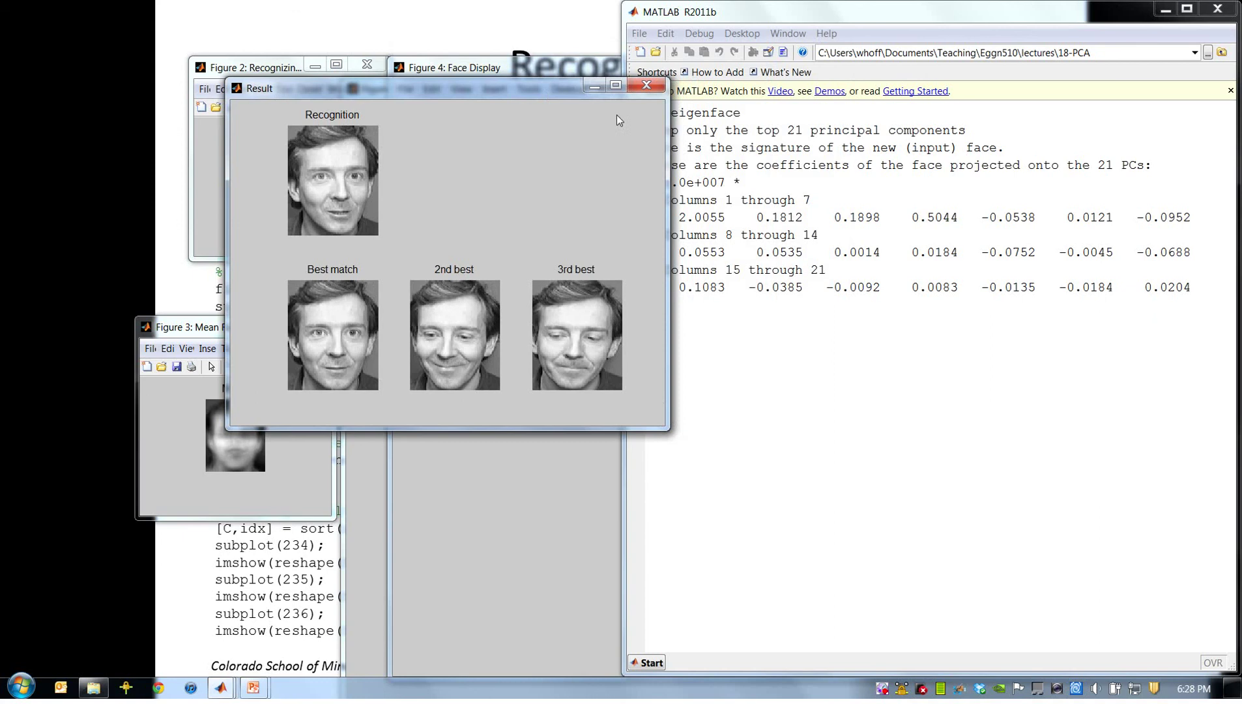
drag(517, 89, 740, 114)
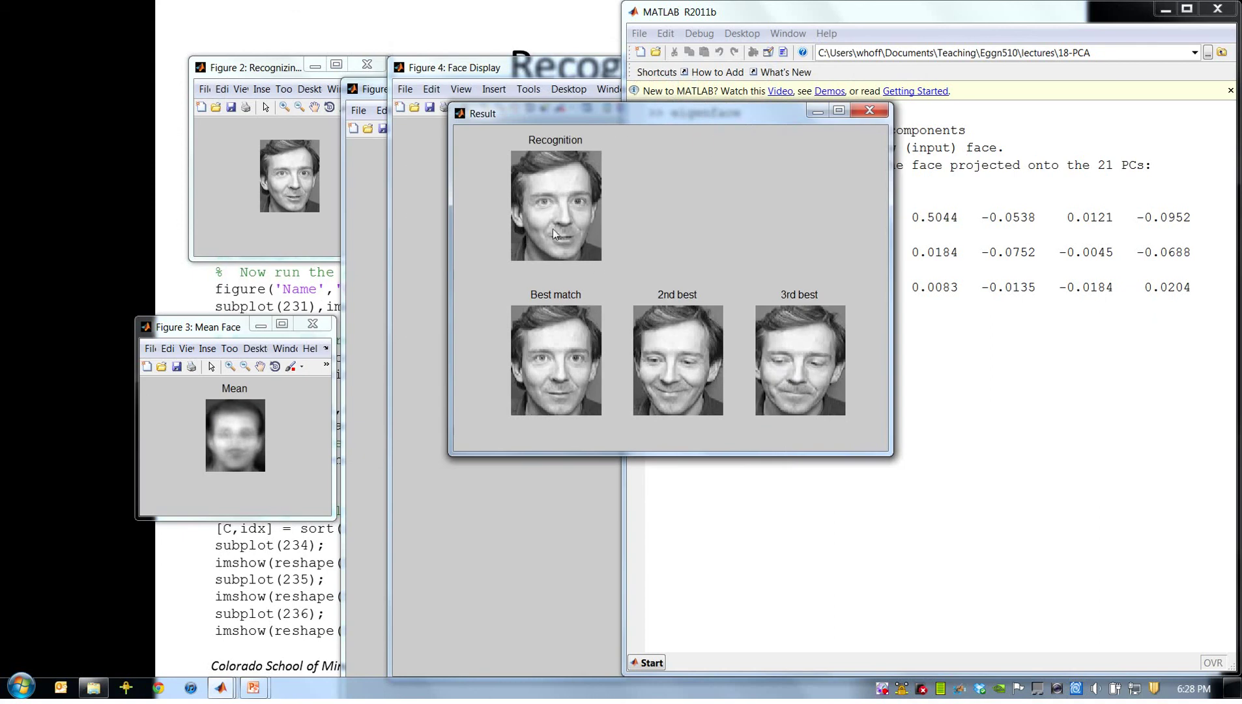